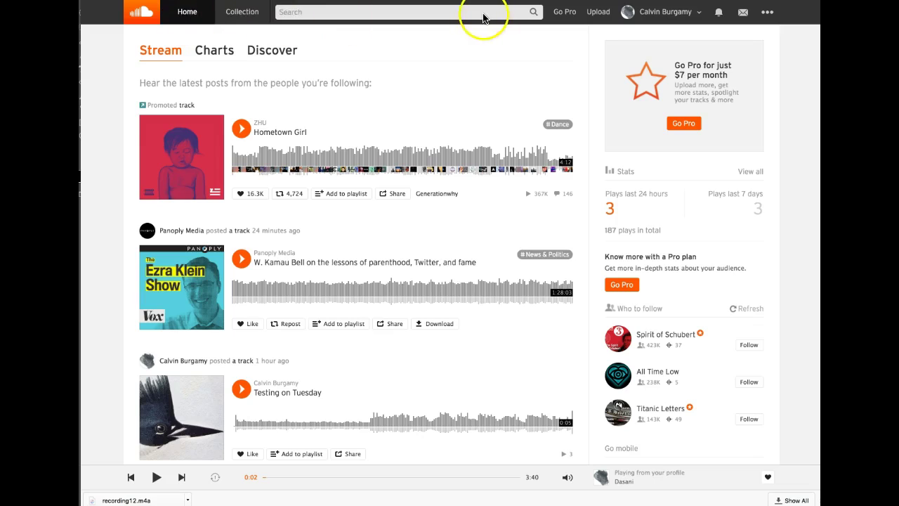
- Go from SoundCloud's Upload page to the option for starting a new browser recording
click(598, 14)
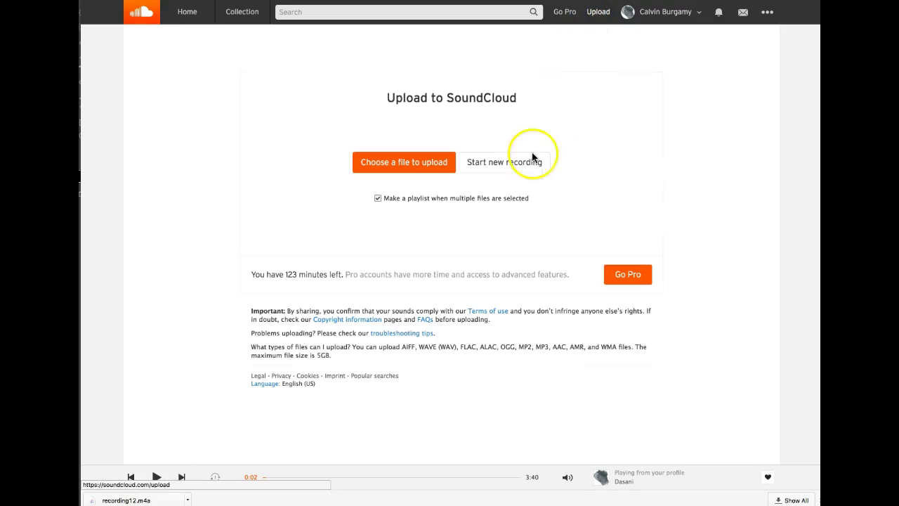
click(496, 166)
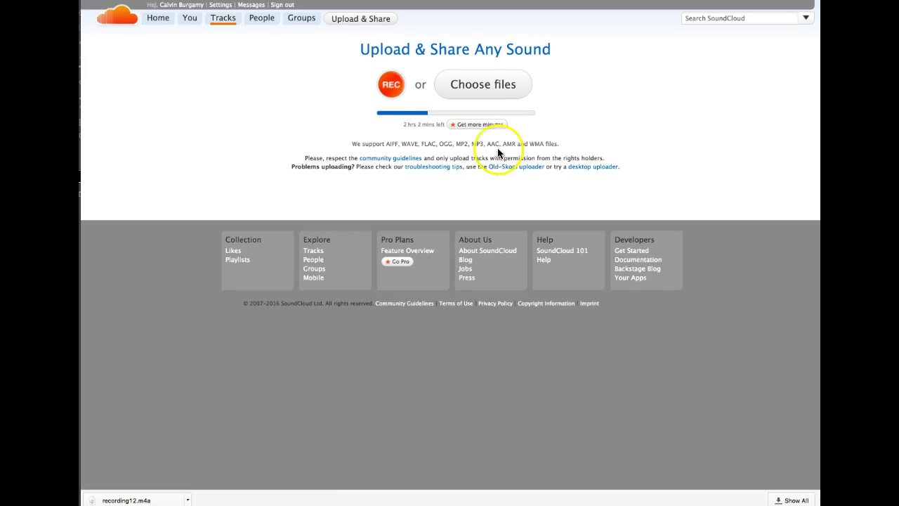
- Grant microphone access and record a roughly six-second voice clip in the browser recorder
click(394, 86)
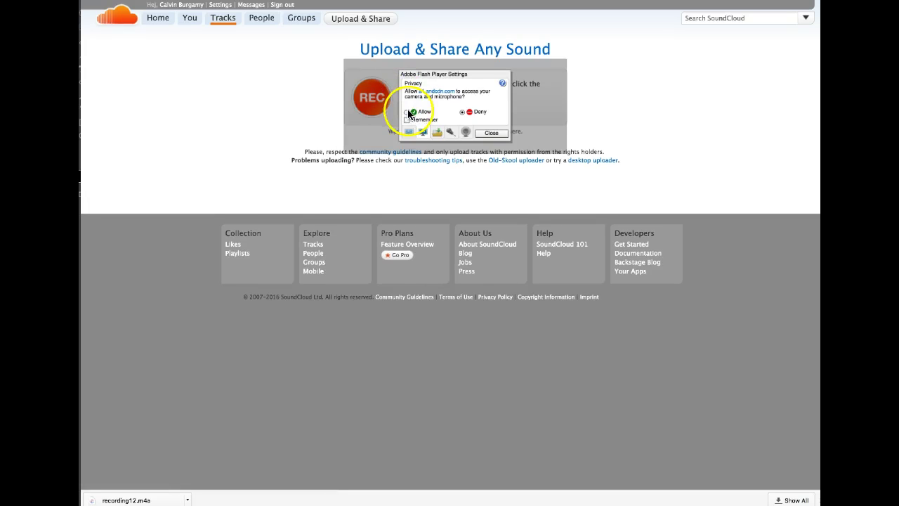
click(405, 113)
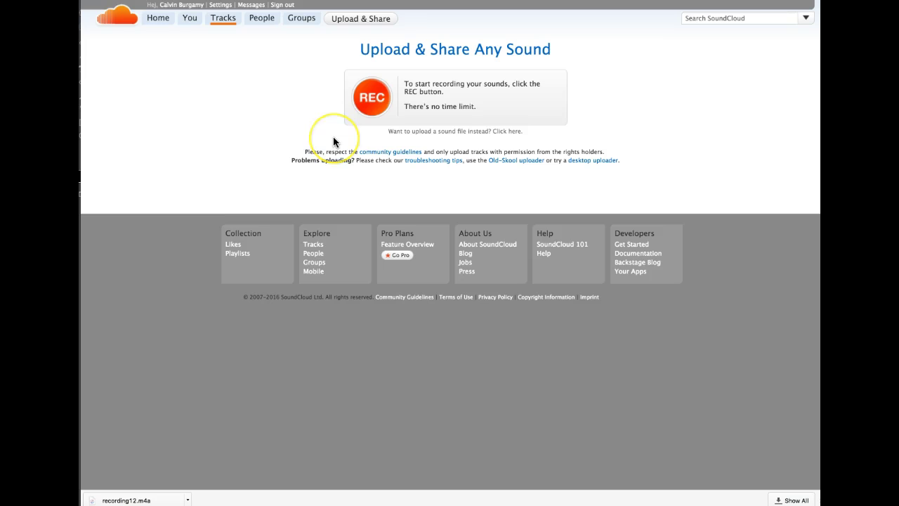
click(372, 99)
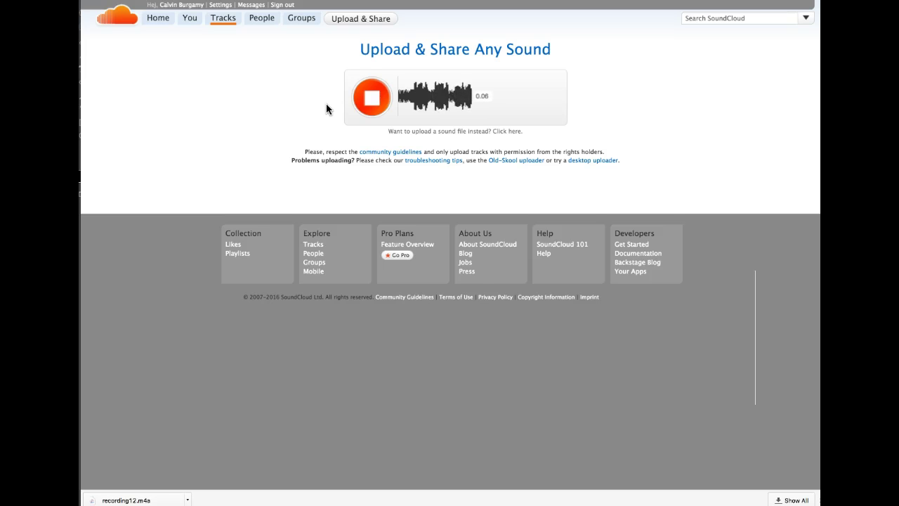
click(373, 100)
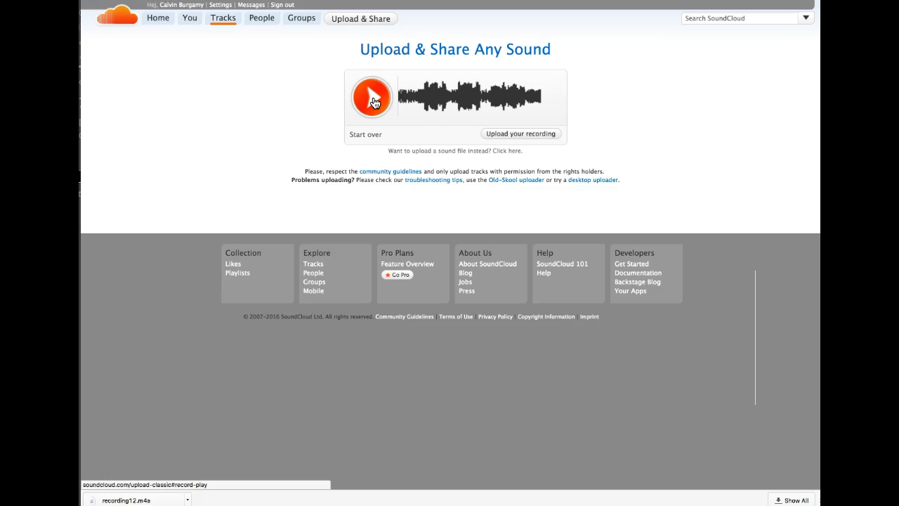
- Upload the recording and review its Info form, including description and tags fields
click(524, 135)
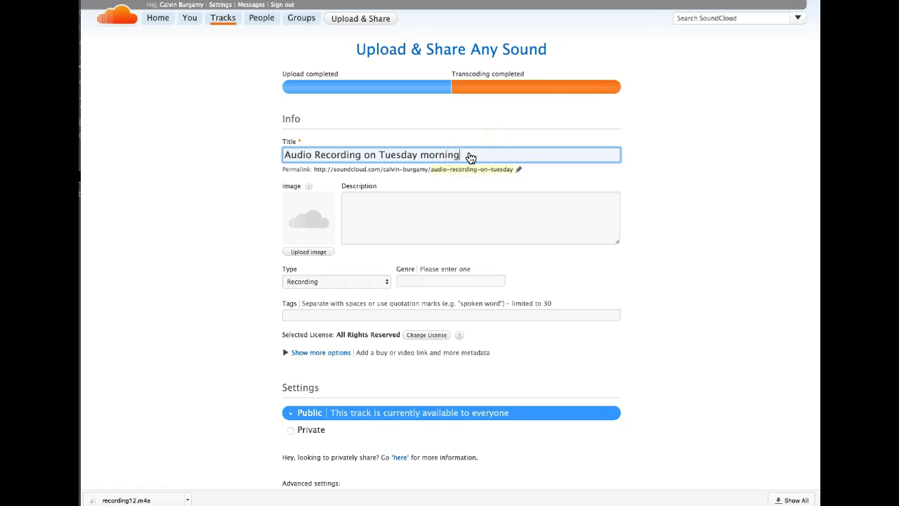
click(371, 210)
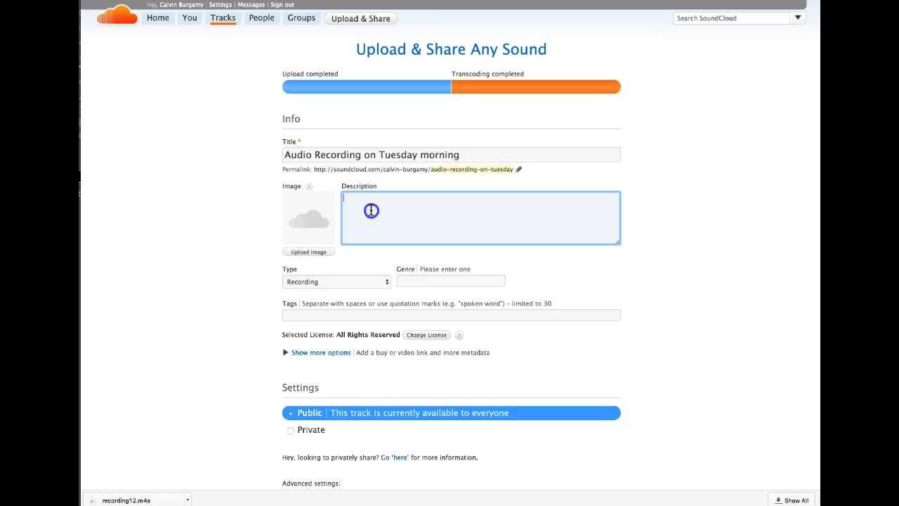
click(329, 320)
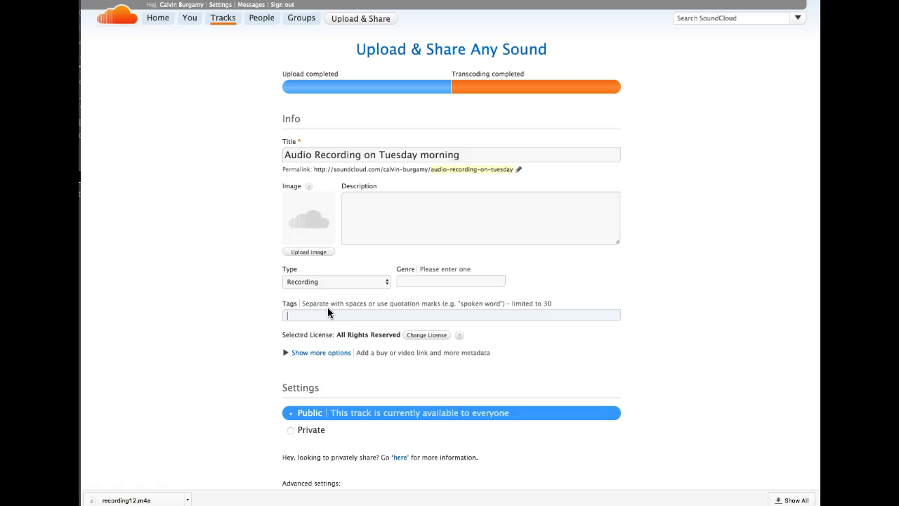
click(327, 314)
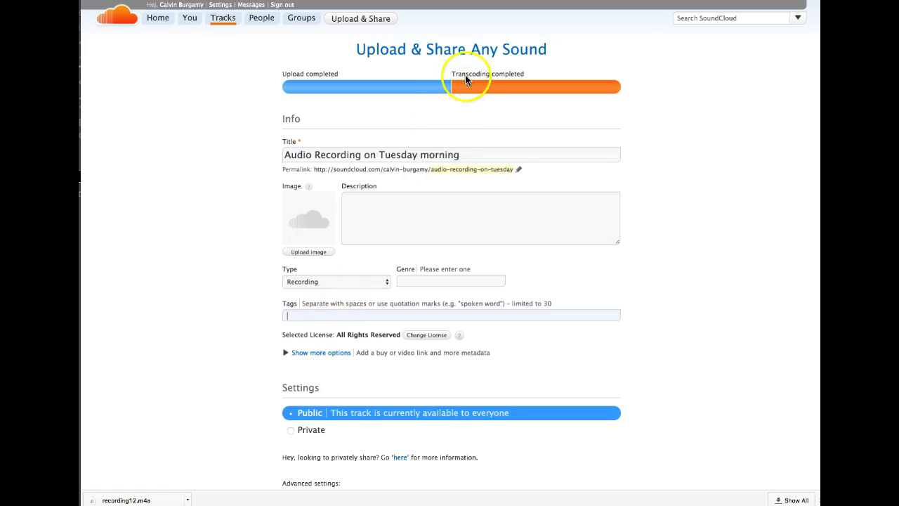
drag(453, 74, 526, 70)
scroll(687, 303, down, 1)
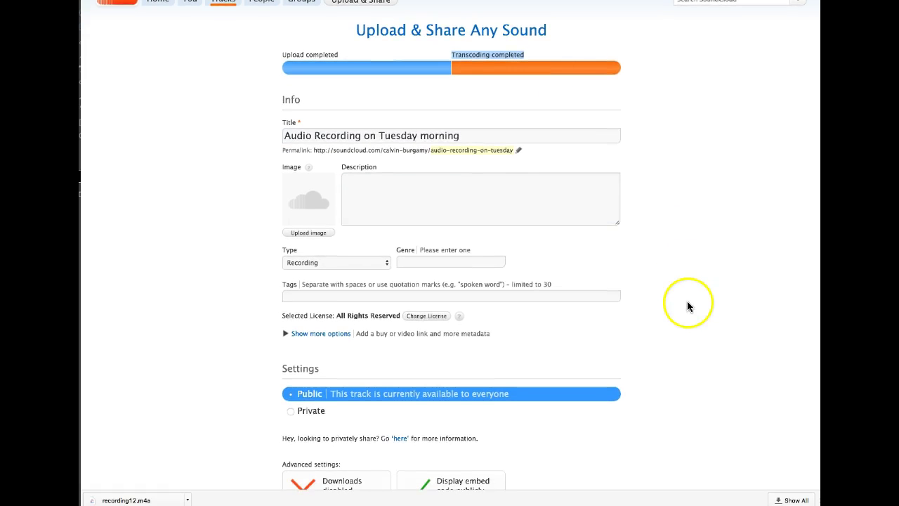
scroll(632, 415, down, 5)
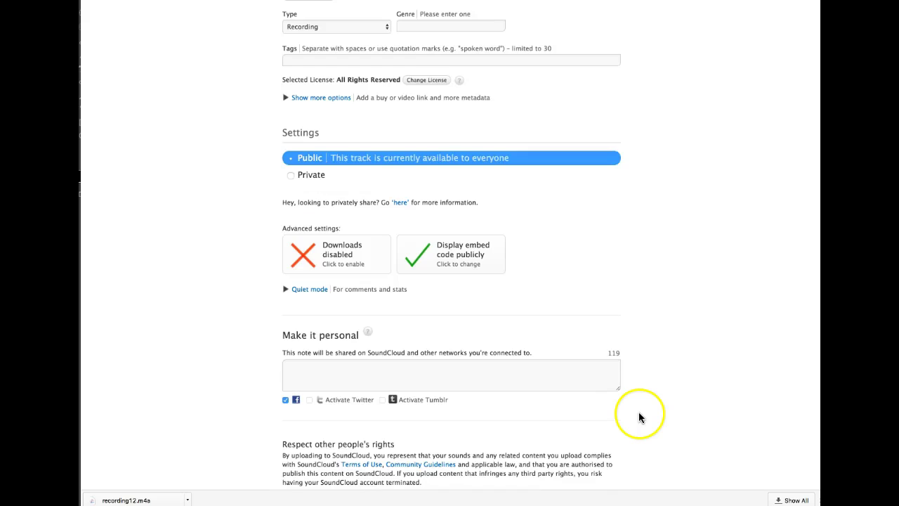
- Keep the track public as type Recording with downloads disabled, and turn off Facebook sharing
click(359, 264)
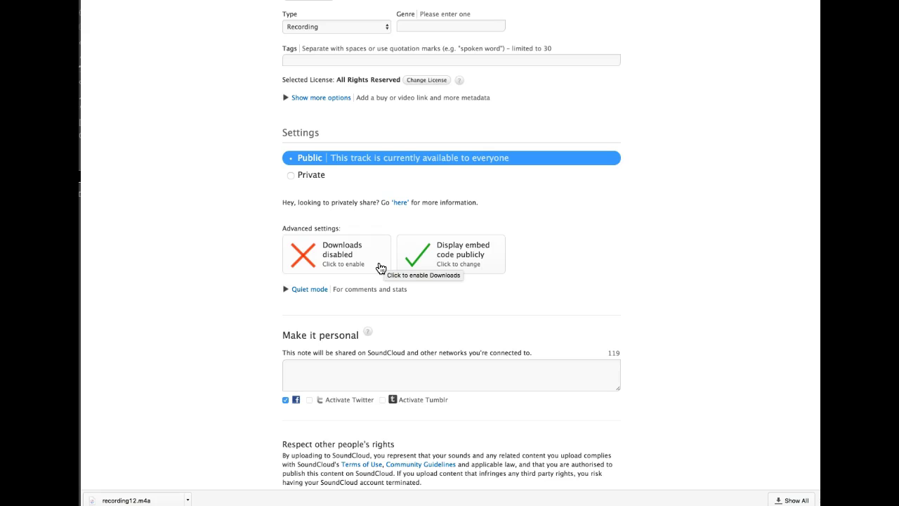
click(357, 272)
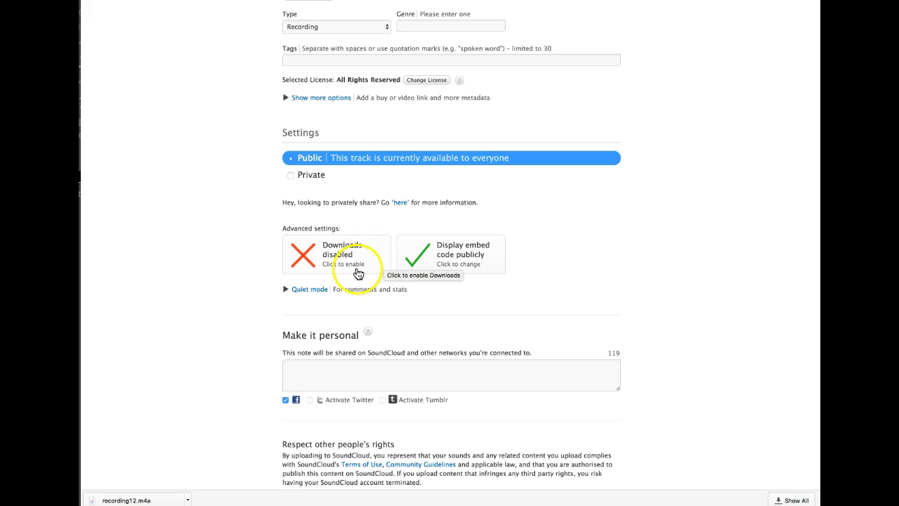
click(429, 257)
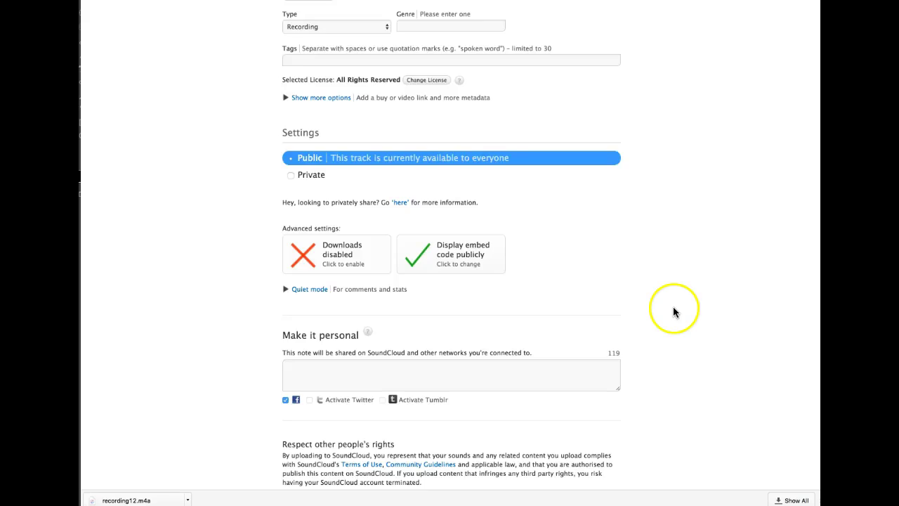
scroll(675, 309, down, 5)
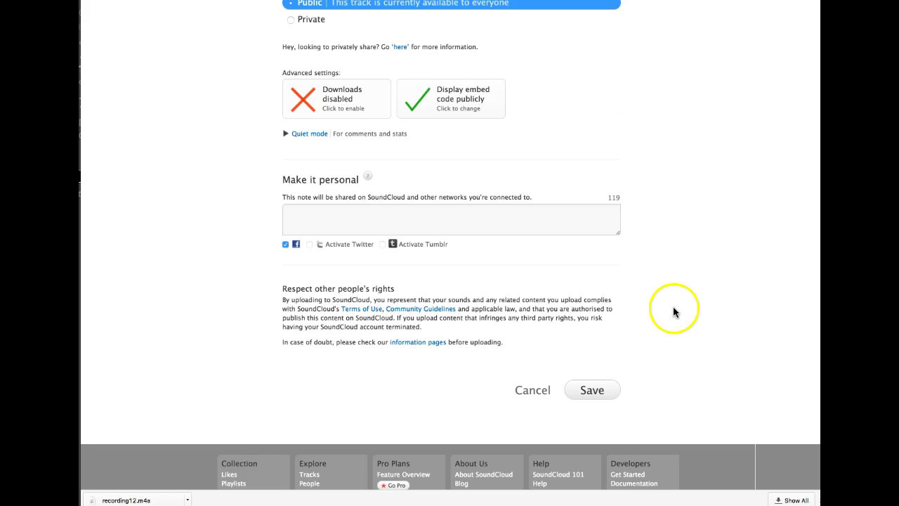
click(284, 244)
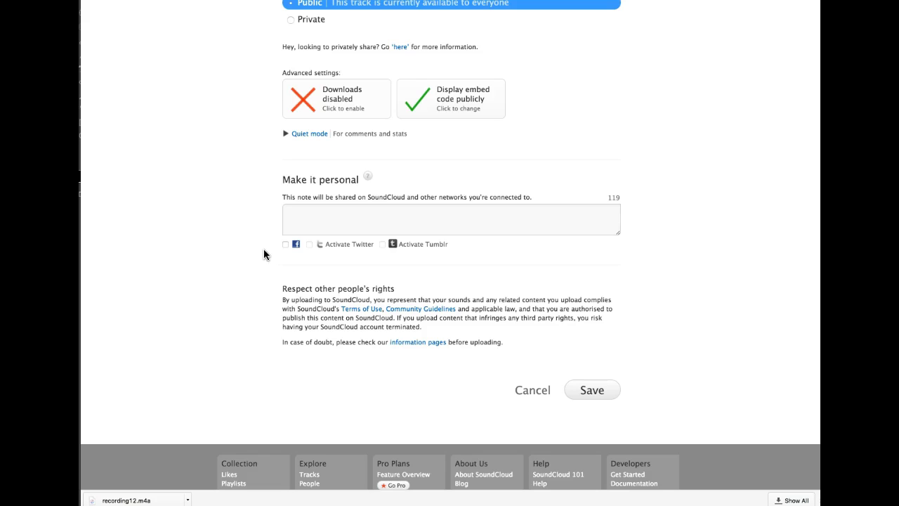
- Save the track, then select its iframe embed code (width 100%, height 450) from the Embed tab
click(593, 396)
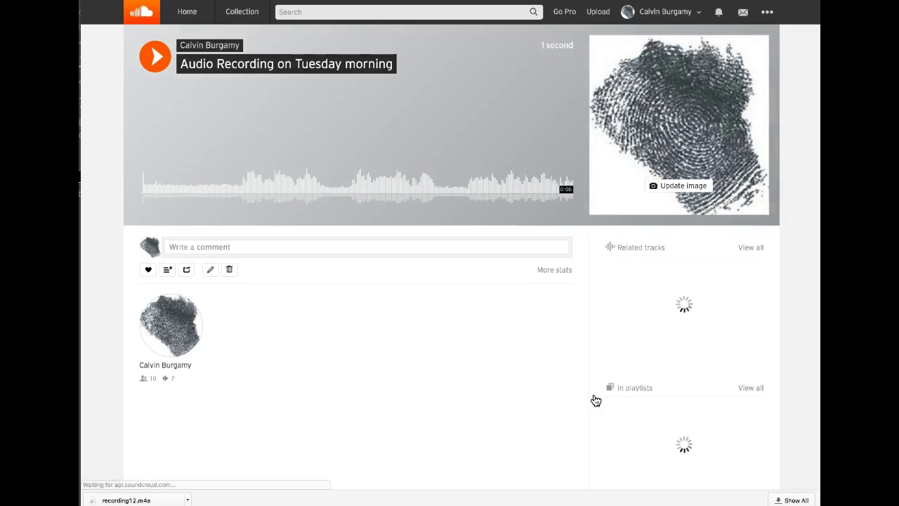
click(582, 395)
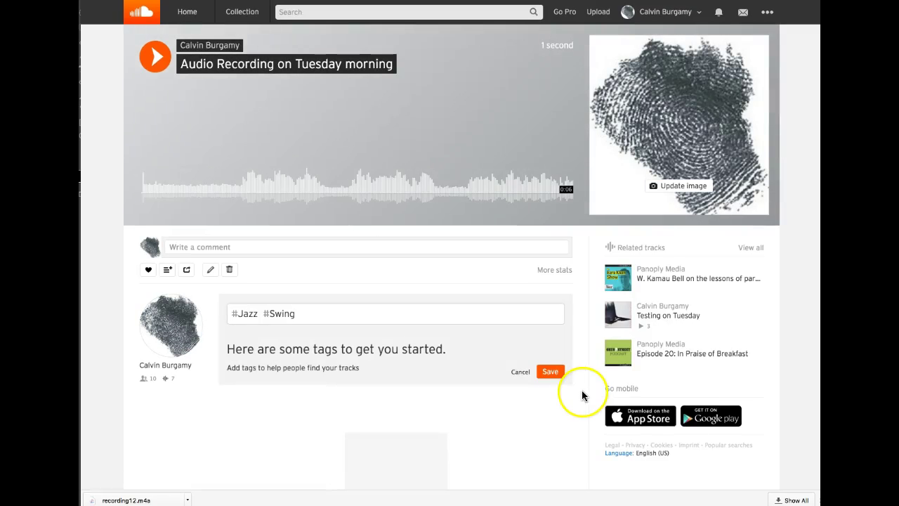
click(186, 271)
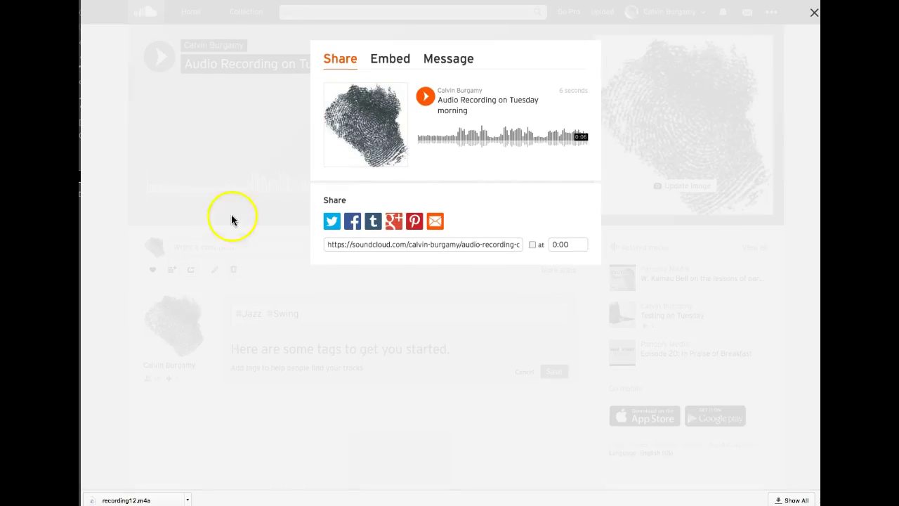
click(384, 62)
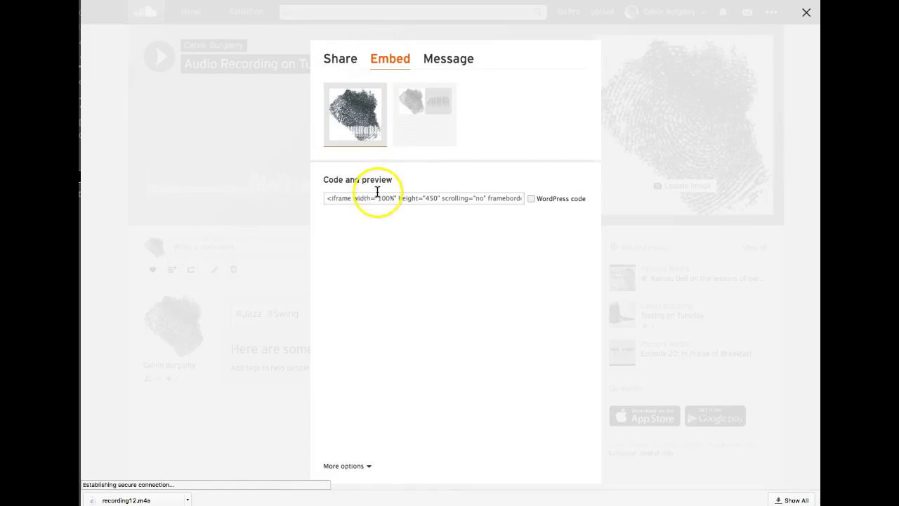
click(373, 197)
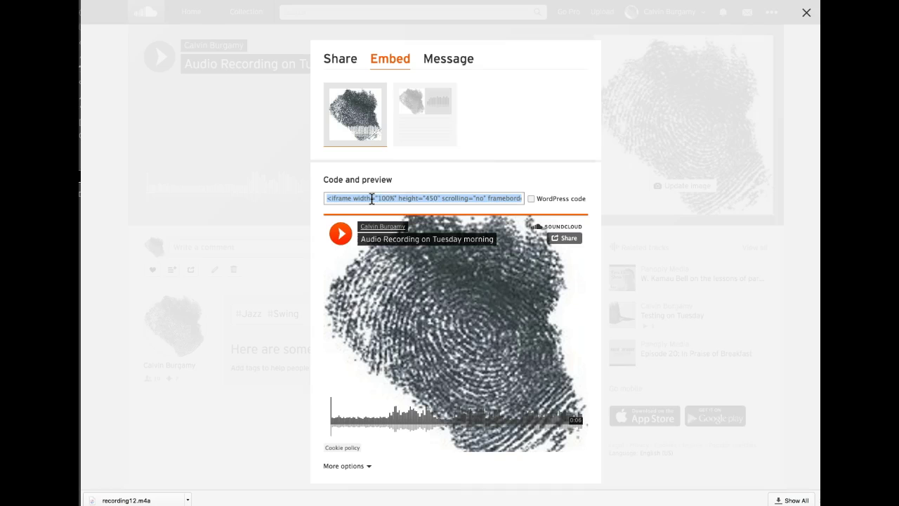
- Delete the old SoundCloud player from the Soundcloud Test post
click(623, 94)
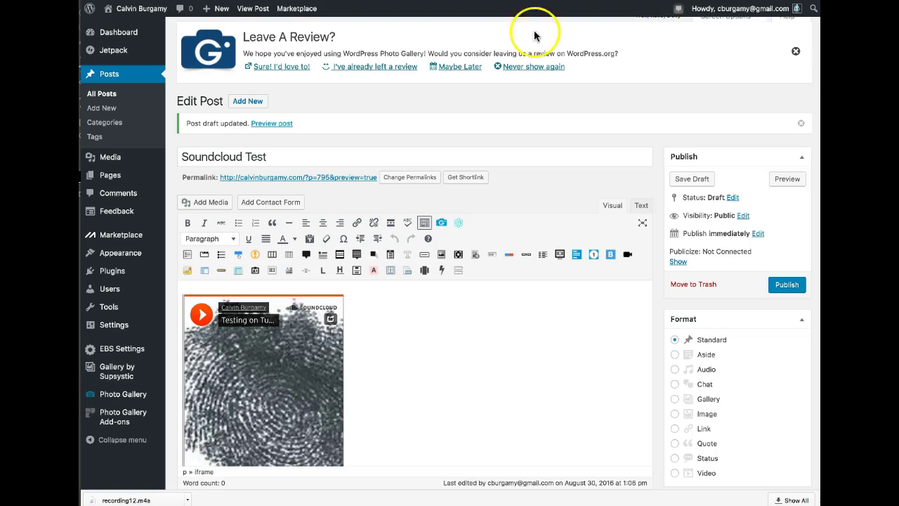
click(321, 342)
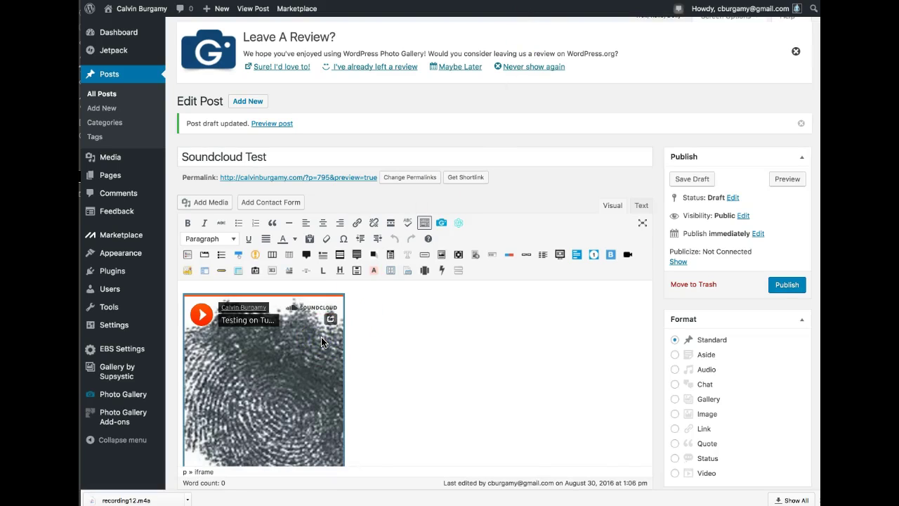
key(Delete)
click(327, 335)
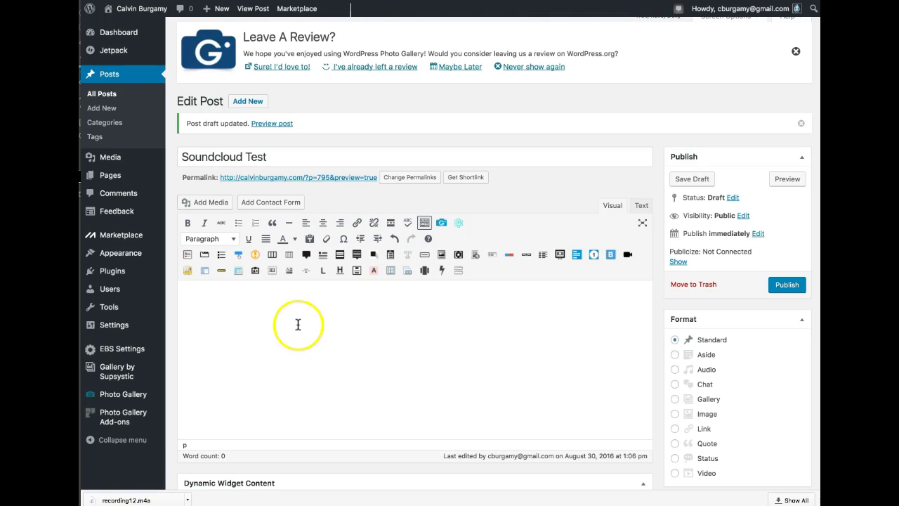
click(216, 199)
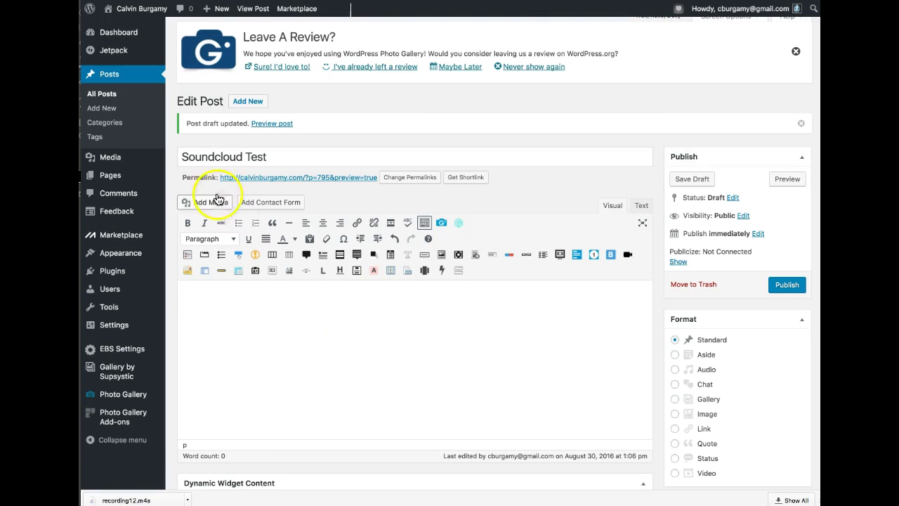
- Paste the iframe code in the Text editor and change its height from 450 to 200
click(641, 206)
click(262, 262)
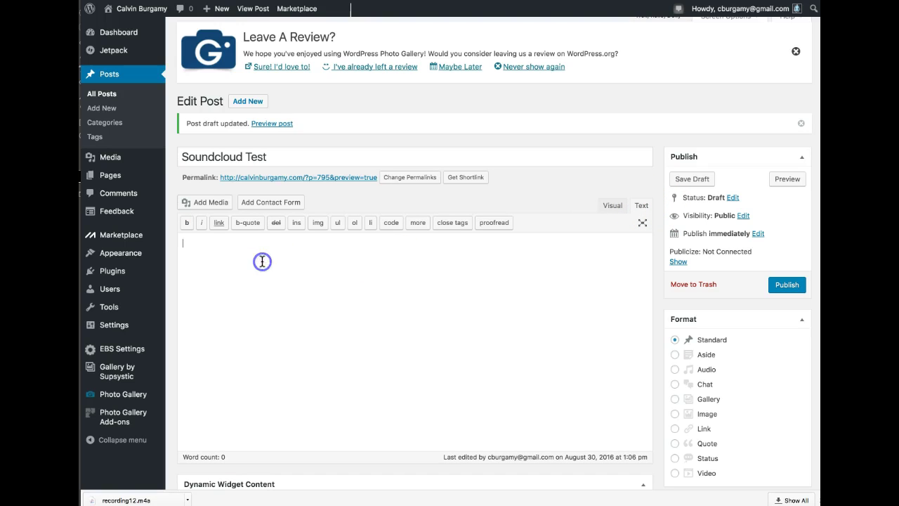
right_click(262, 262)
click(281, 311)
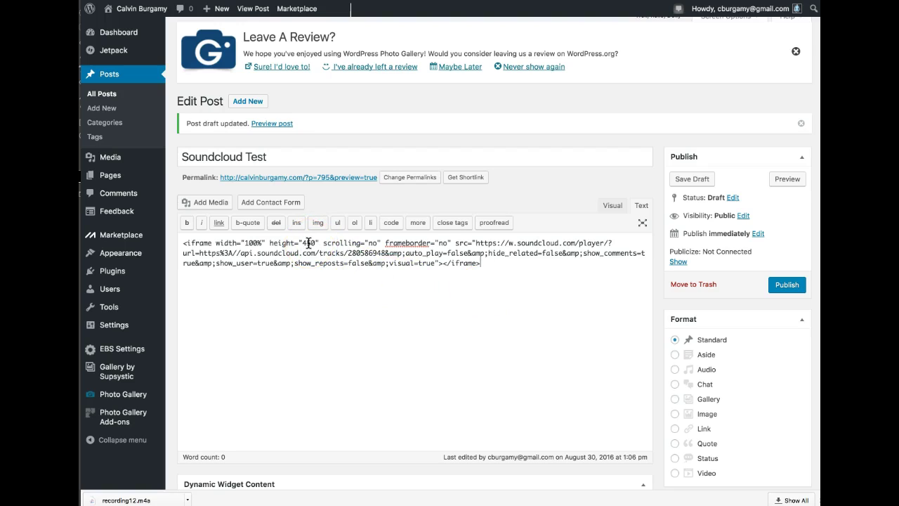
double_click(309, 243)
text(200)
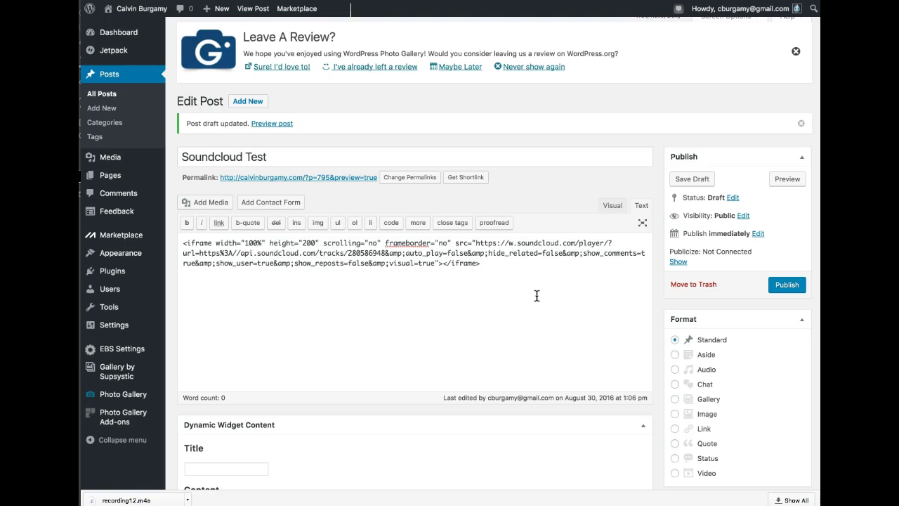
- Save the Soundcloud Test draft, check the embed in the Visual editor, and preview the post
click(692, 180)
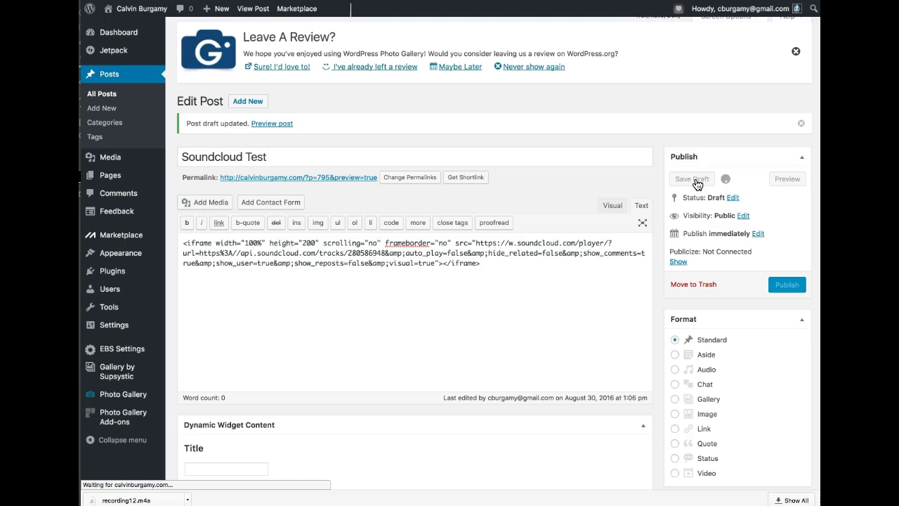
click(610, 203)
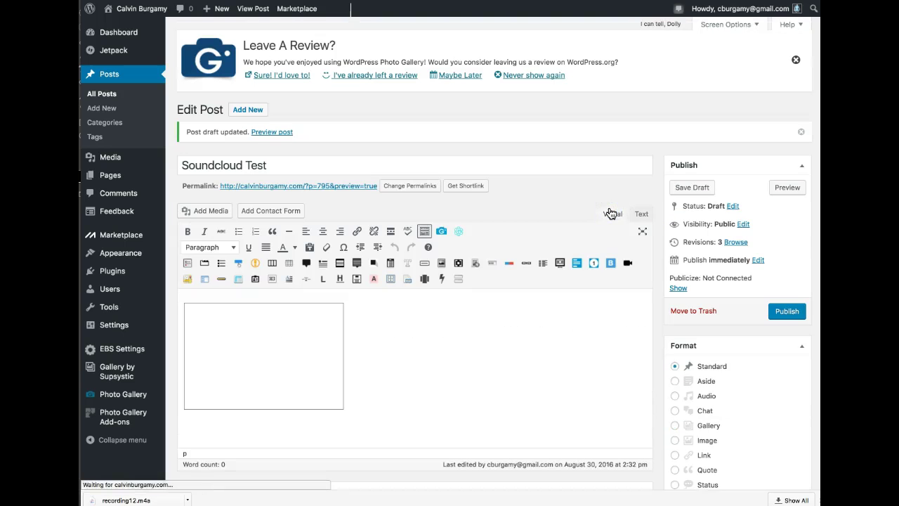
click(478, 315)
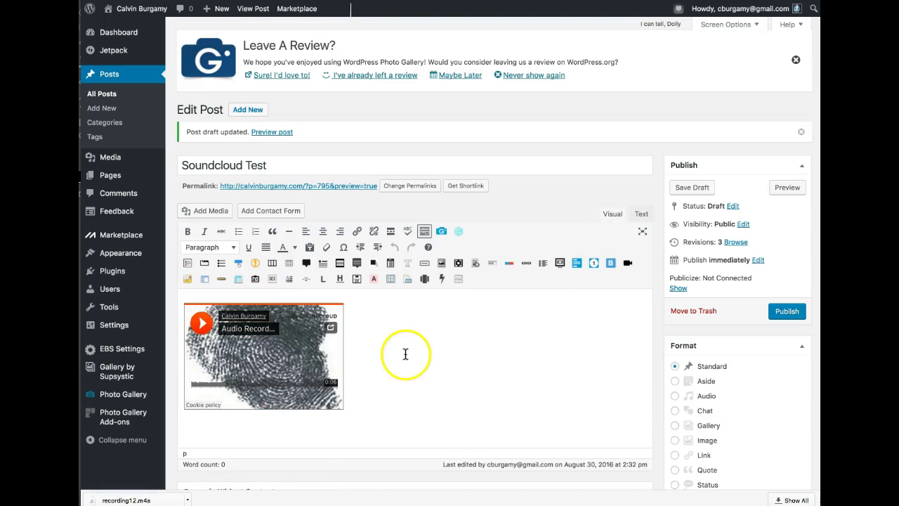
click(788, 188)
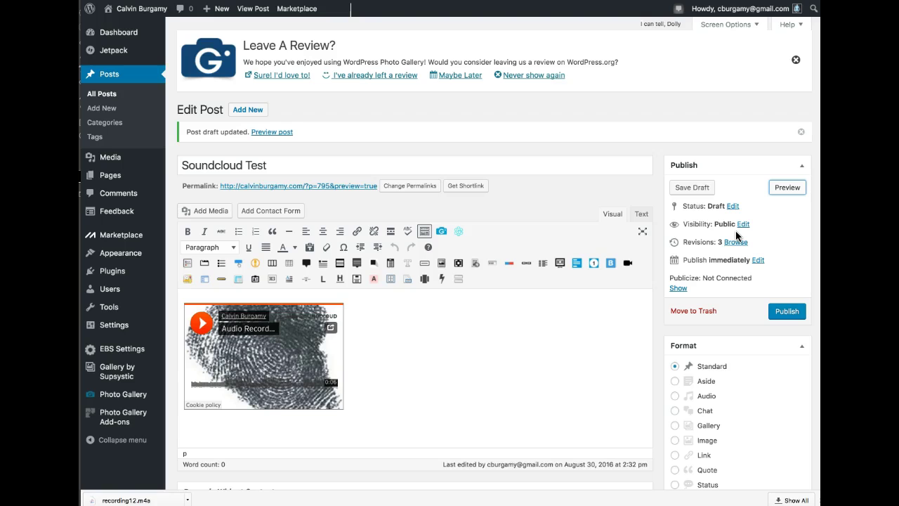
click(788, 189)
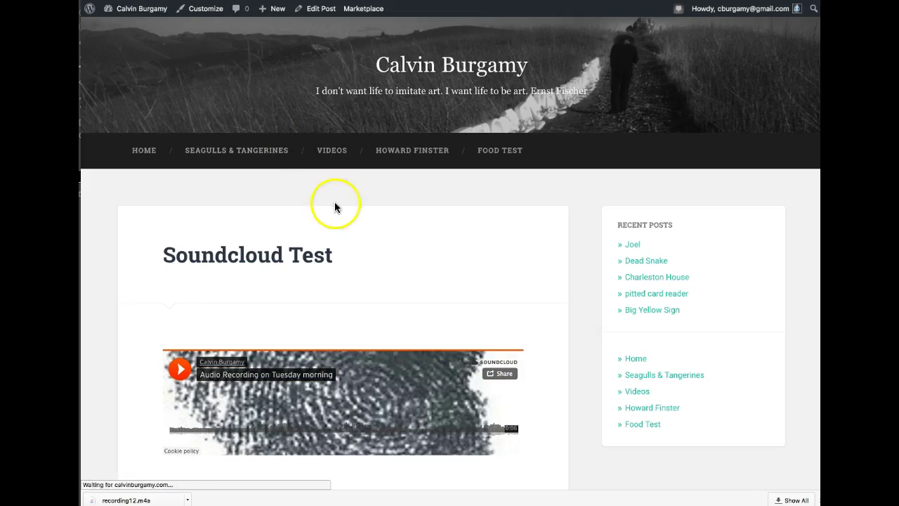
- Play the embedded Audio Recording player in the preview, then return to Edit Post and publish Soundcloud Test
scroll(347, 211, down, 2)
click(181, 318)
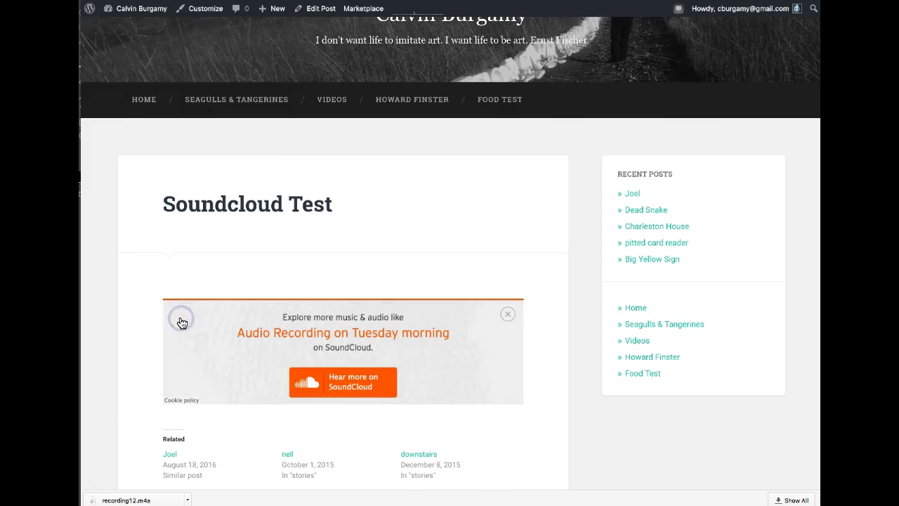
scroll(420, 180, up, 2)
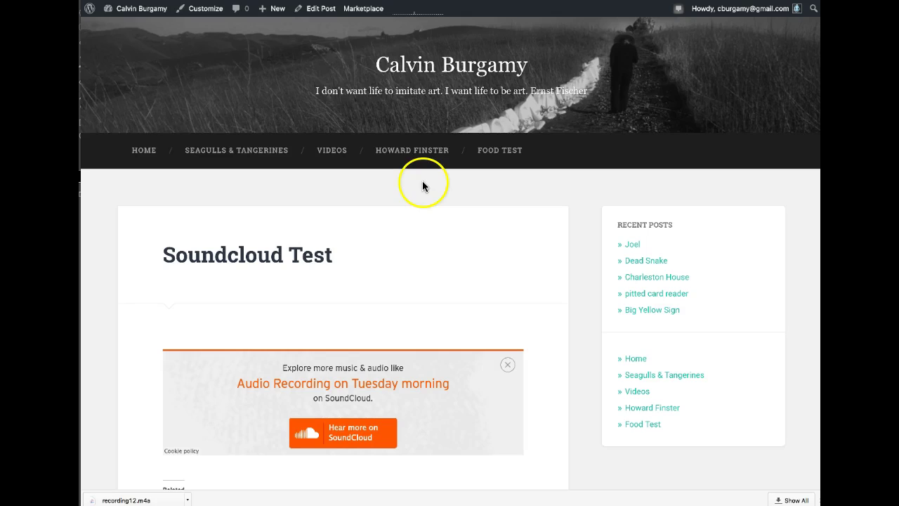
click(319, 12)
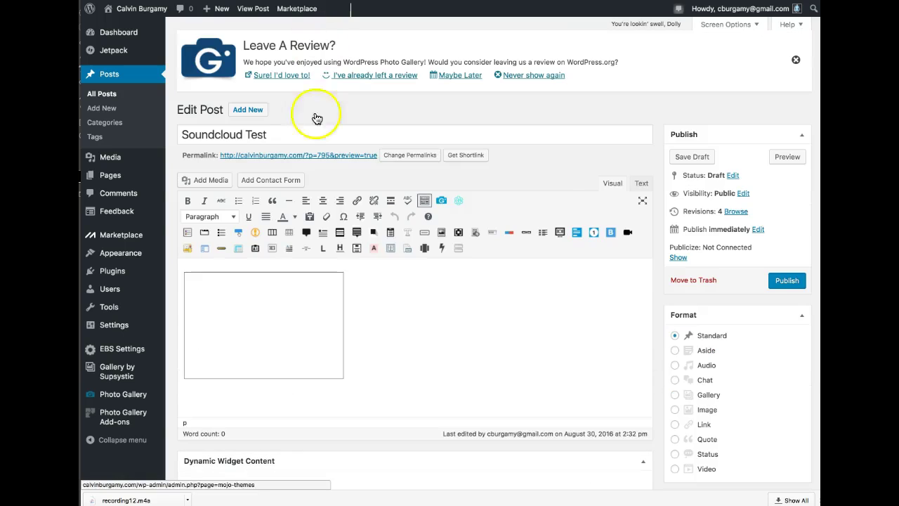
click(373, 321)
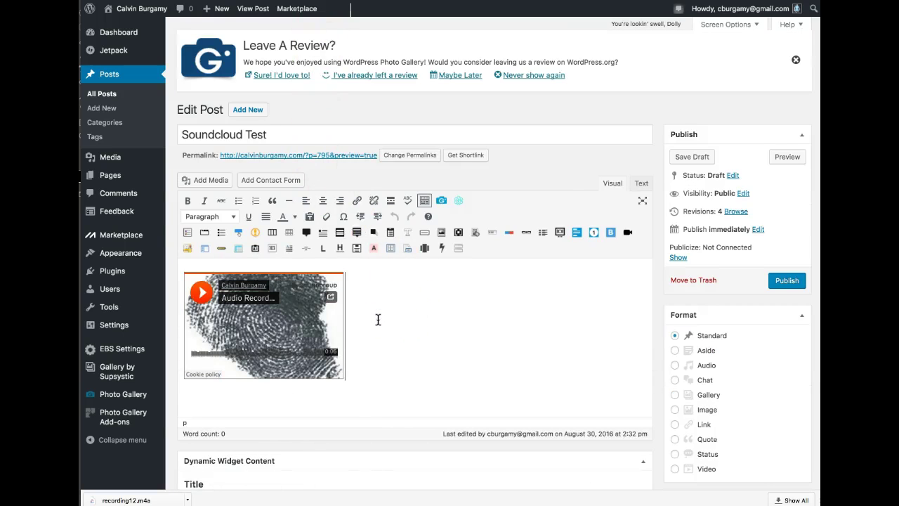
click(787, 281)
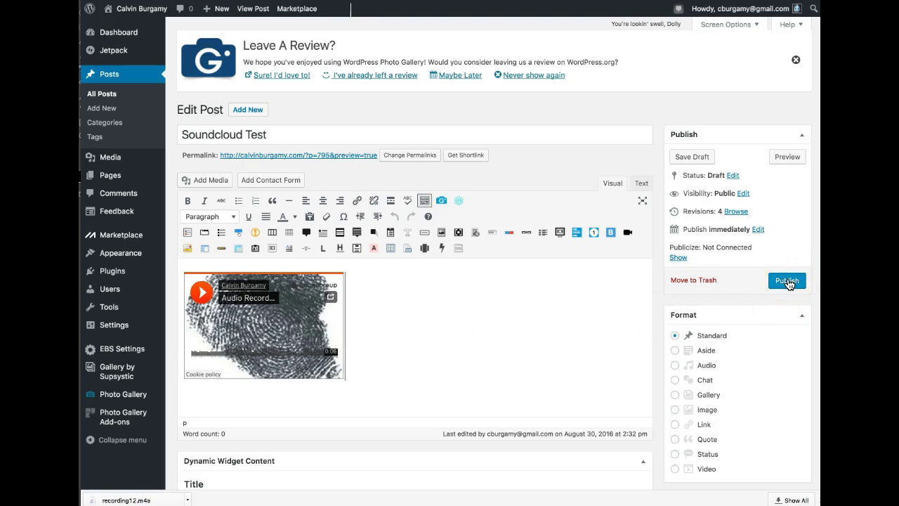